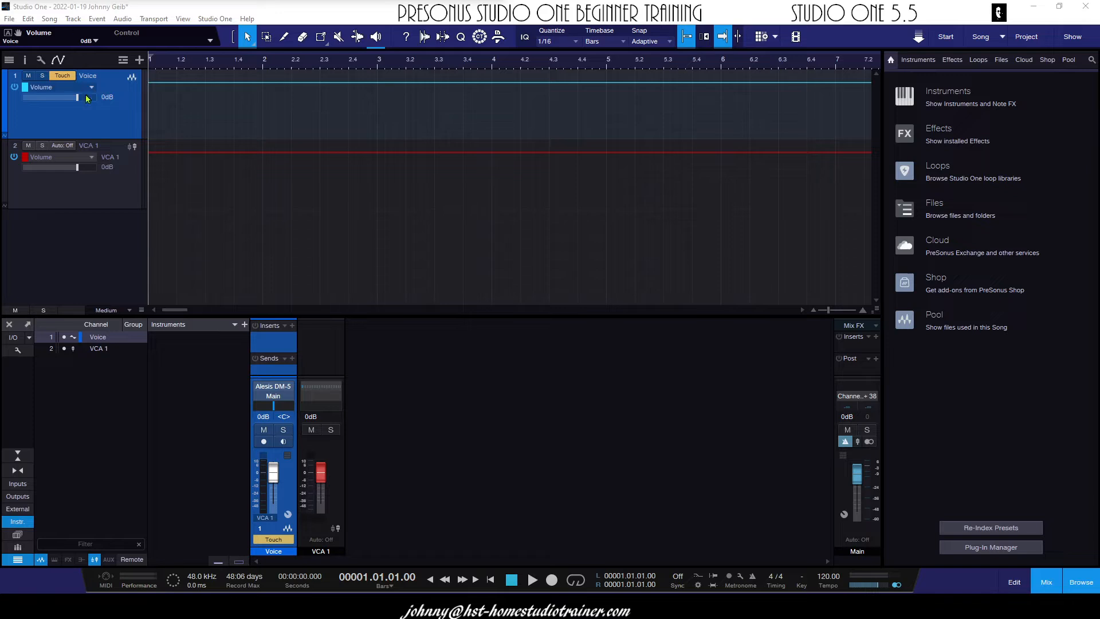
Step: Record Touch volume automation on the Voice track by riding its fader during playback from bar 1 to about bar 3
{"action": "left_click", "coordinate": [281, 482]}
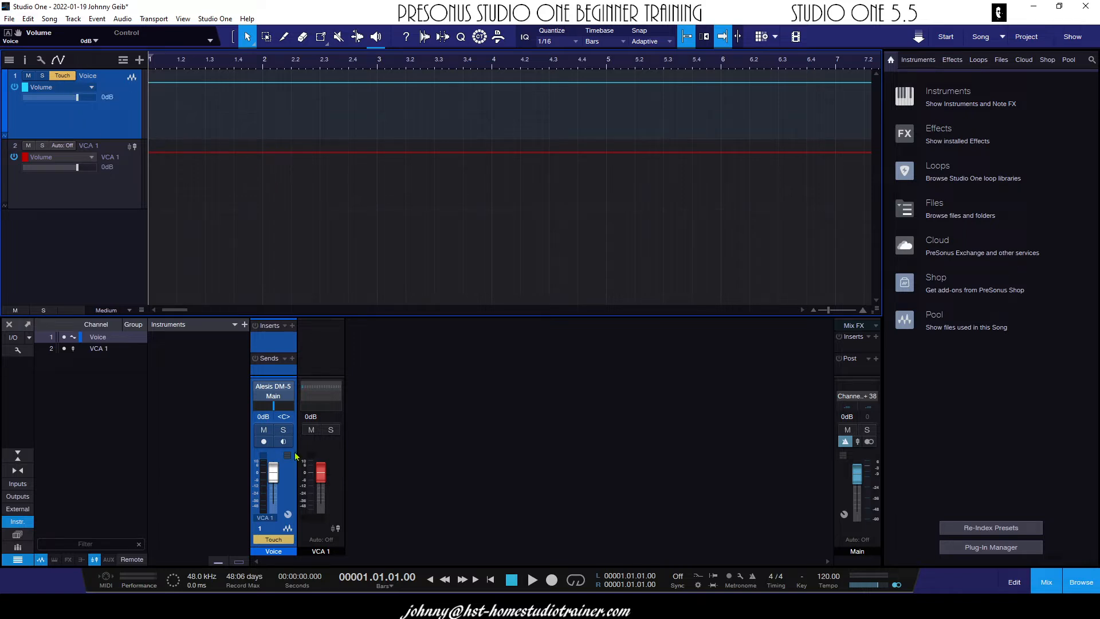
{"action": "key", "text": "space"}
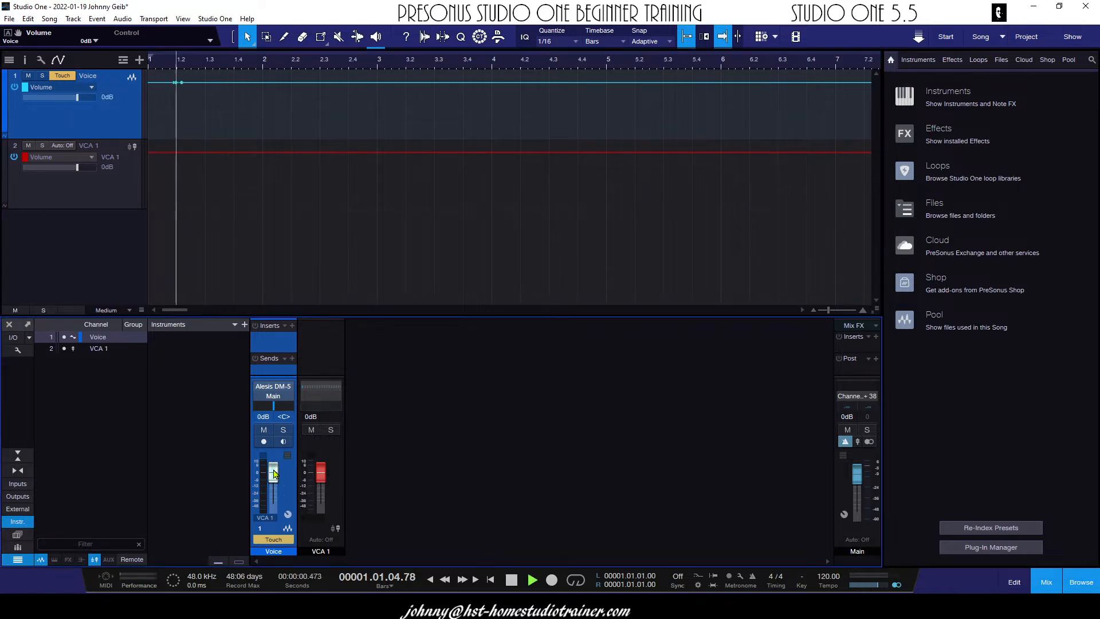
{"action": "mouse_move", "coordinate": [273, 474]}
{"action": "left_mouse_down"}
{"action": "mouse_move", "coordinate": [275, 492]}
{"action": "mouse_move", "coordinate": [273, 474]}
{"action": "left_mouse_up"}
{"action": "key", "text": "space"}
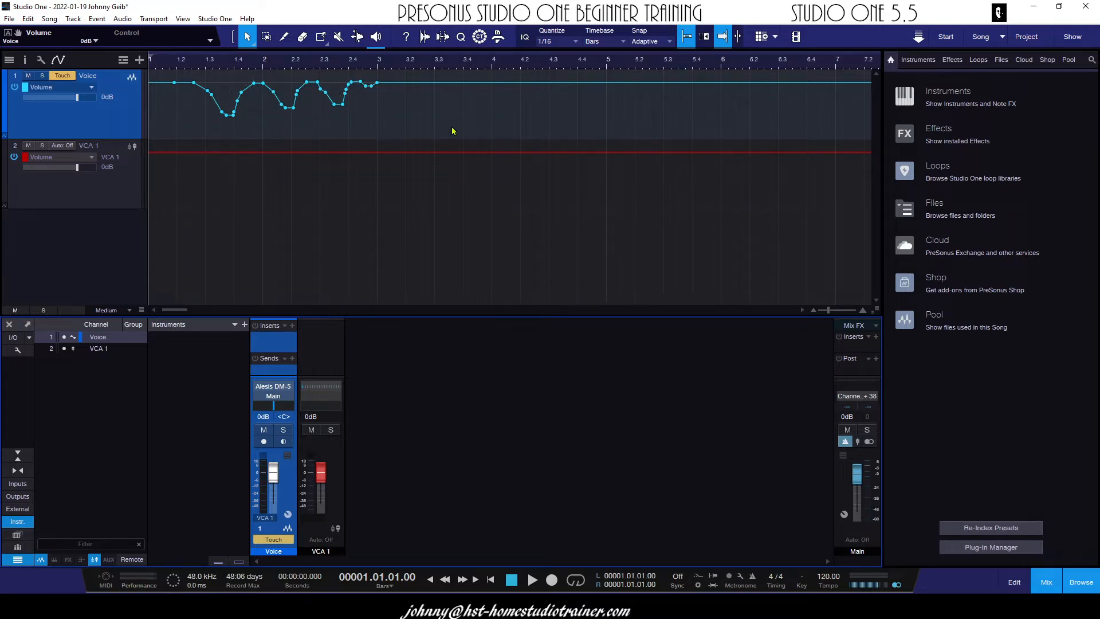
Step: Delete all the recorded volume automation points on the Voice track
{"action": "left_click_drag", "start_coordinate": [464, 125], "coordinate": [127, 94]}
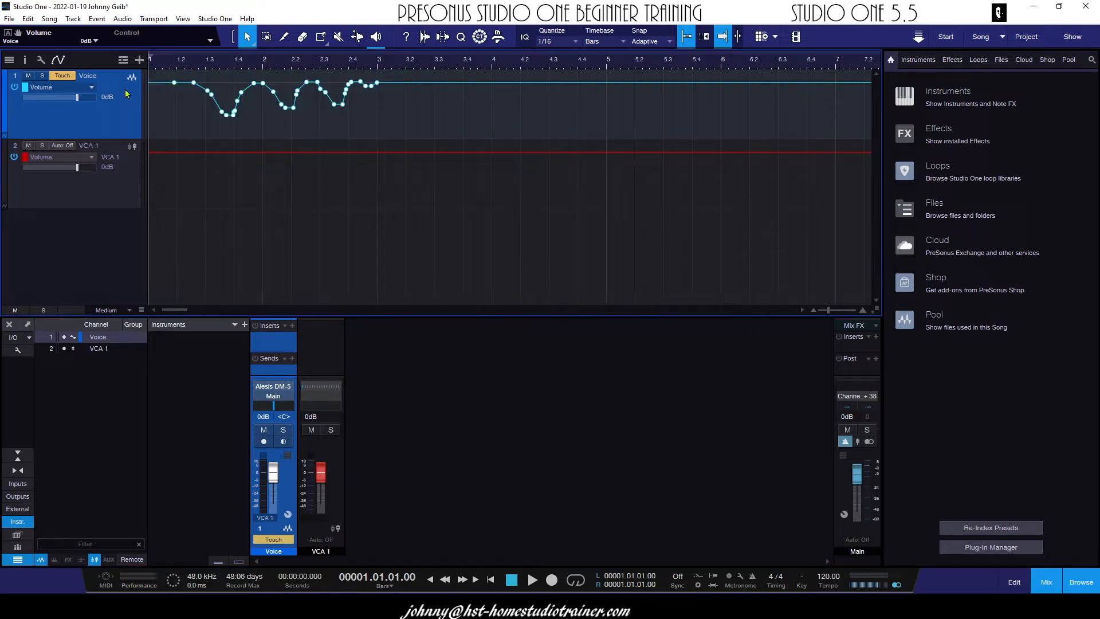
{"action": "key", "text": "Delete"}
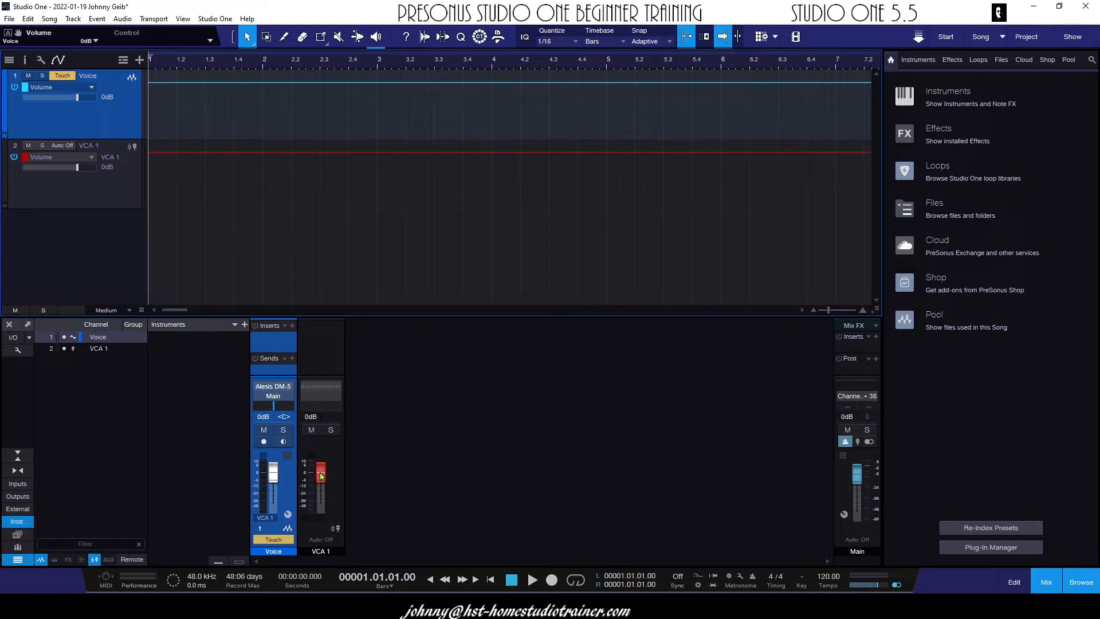
Step: Lower the VCA 1 fader to -8.0 dB and record Voice volume automation with fader rides during playback from bar 1 to about bar 4.3
{"action": "left_click_drag", "start_coordinate": [321, 476], "coordinate": [319, 483]}
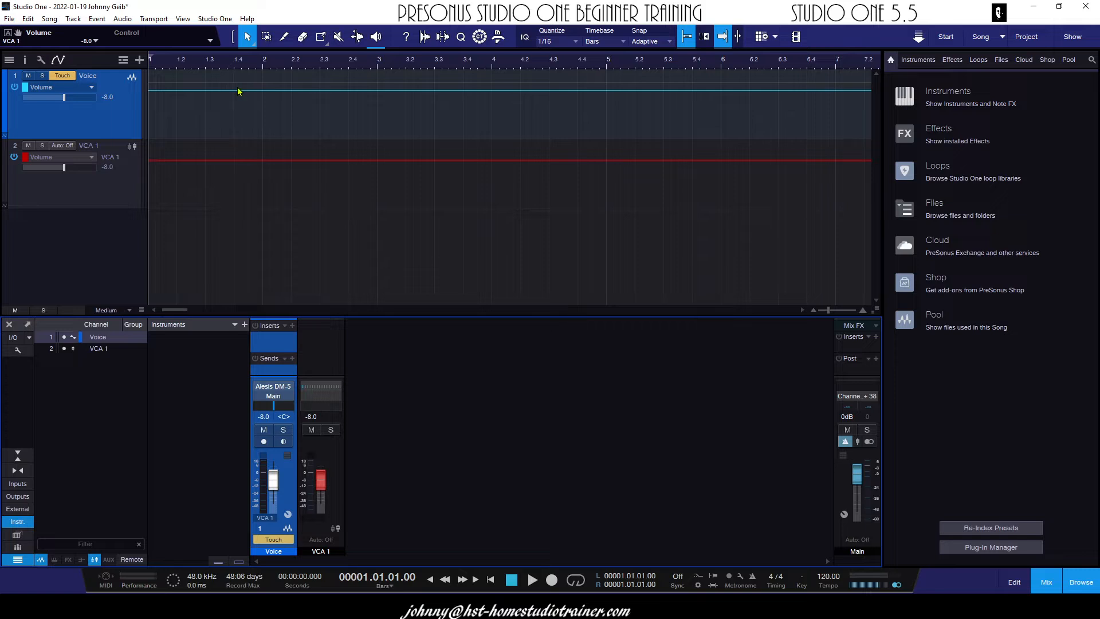
{"action": "key", "text": "space"}
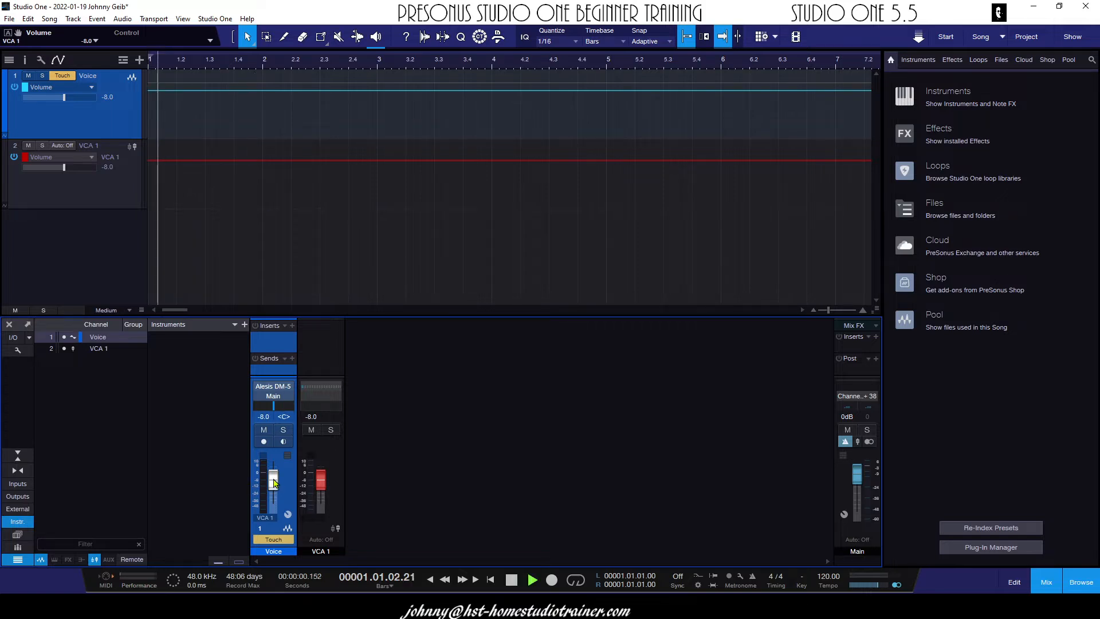
{"action": "mouse_move", "coordinate": [273, 482]}
{"action": "left_mouse_down"}
{"action": "mouse_move", "coordinate": [273, 465]}
{"action": "mouse_move", "coordinate": [275, 508]}
{"action": "mouse_move", "coordinate": [278, 479]}
{"action": "left_mouse_up"}
{"action": "key", "text": "space"}
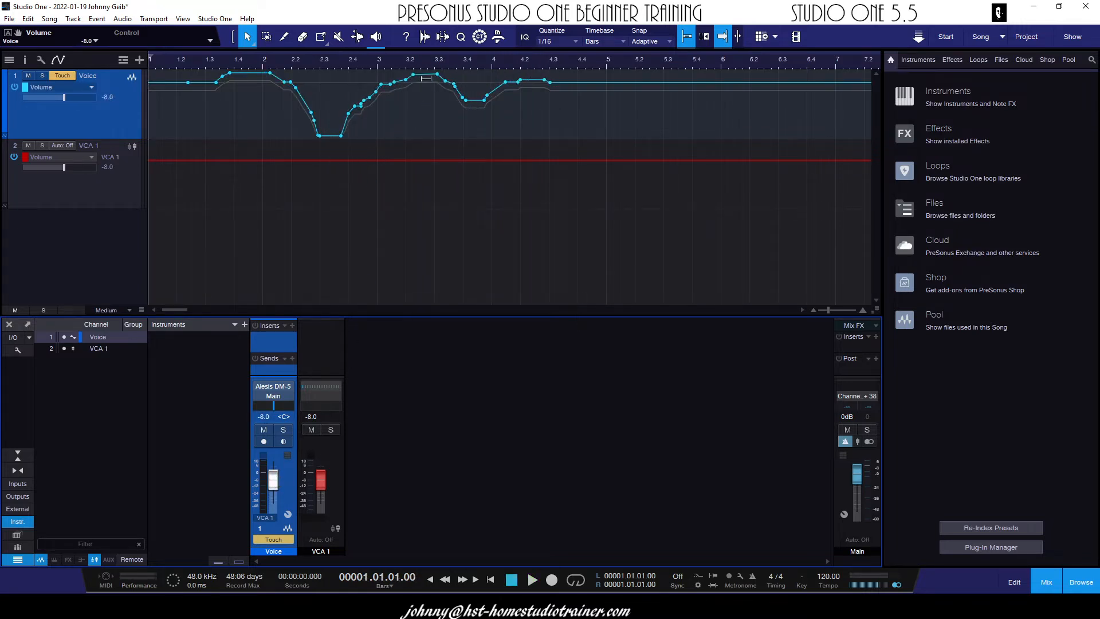
Step: Place the playhead at about bar 3.2 and adjust the Voice automation point there, raising the volume to +0.7 dB
{"action": "left_click", "coordinate": [424, 61]}
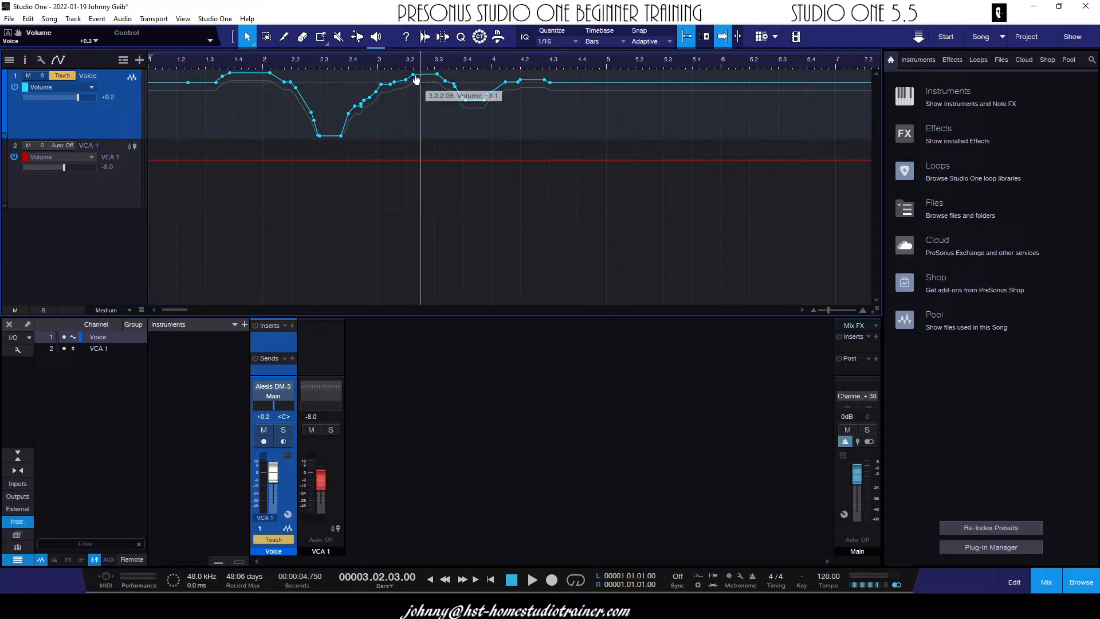
{"action": "left_click", "coordinate": [414, 79]}
{"action": "left_click_drag", "start_coordinate": [415, 79], "coordinate": [422, 74]}
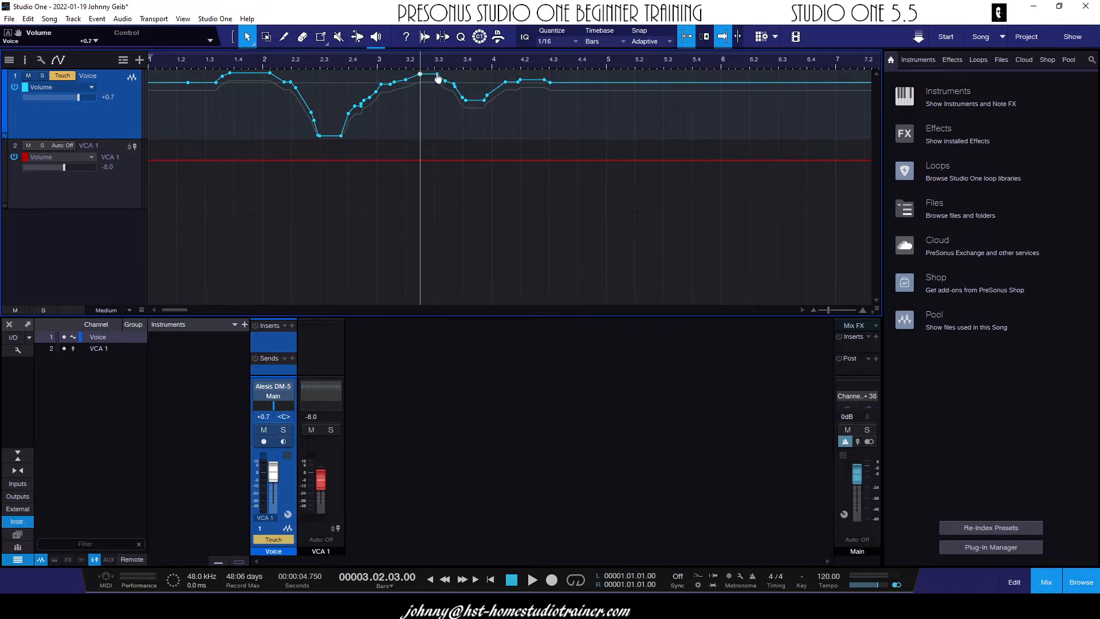
{"action": "mouse_move", "coordinate": [422, 78]}
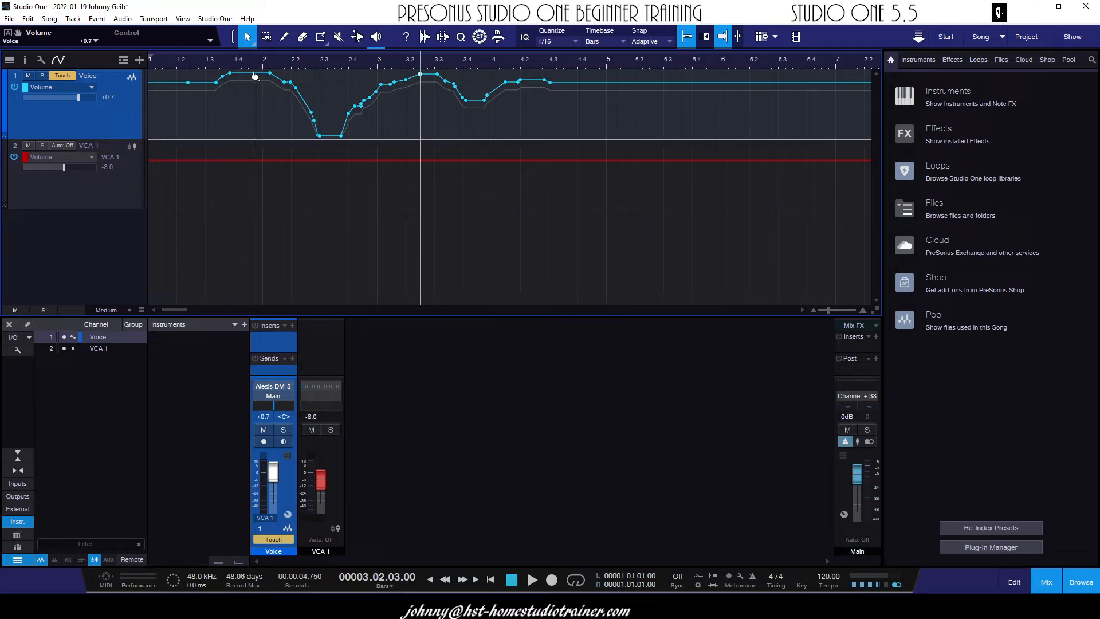
{"action": "mouse_move", "coordinate": [271, 78]}
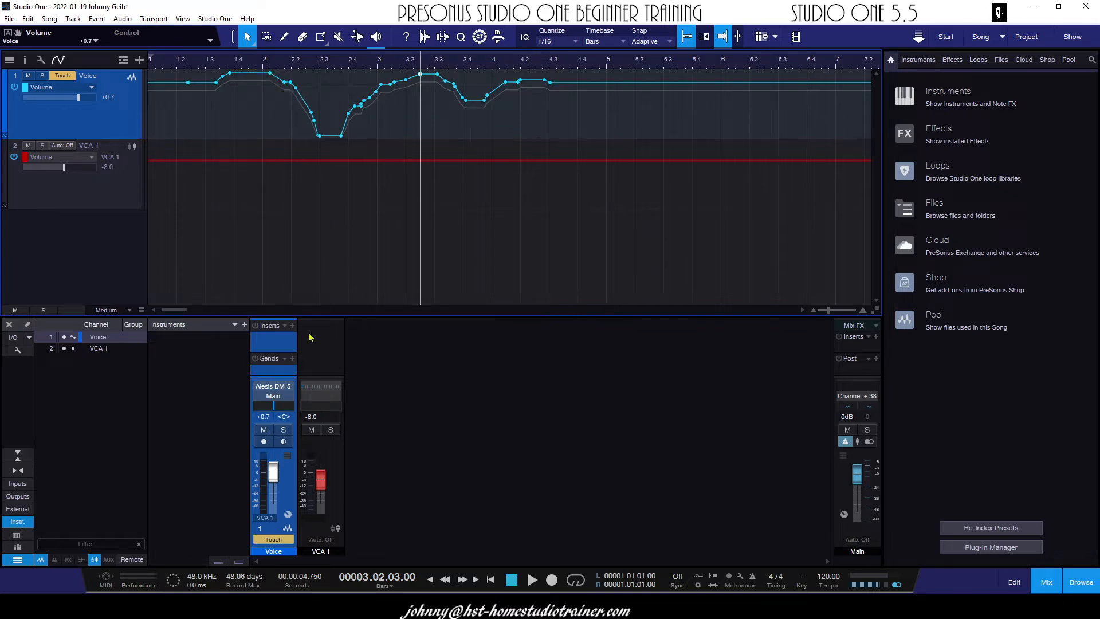
{"action": "mouse_move", "coordinate": [273, 471]}
{"action": "left_mouse_down"}
{"action": "mouse_move", "coordinate": [273, 496]}
{"action": "mouse_move", "coordinate": [274, 471]}
{"action": "mouse_move", "coordinate": [276, 485]}
{"action": "left_mouse_up"}
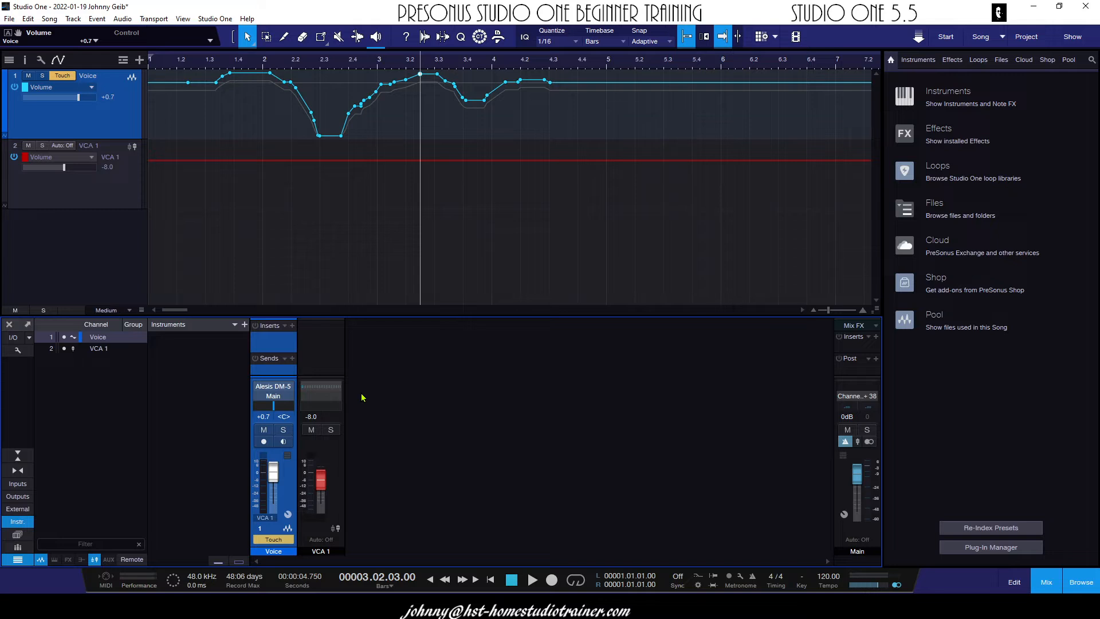
Step: Undo the Voice automation edits and the VCA 1 fader move
{"action": "left_click", "coordinate": [465, 119]}
{"action": "key", "text": "ctrl+z"}
{"action": "key", "text": "ctrl+z"}
{"action": "key", "text": "ctrl+z"}
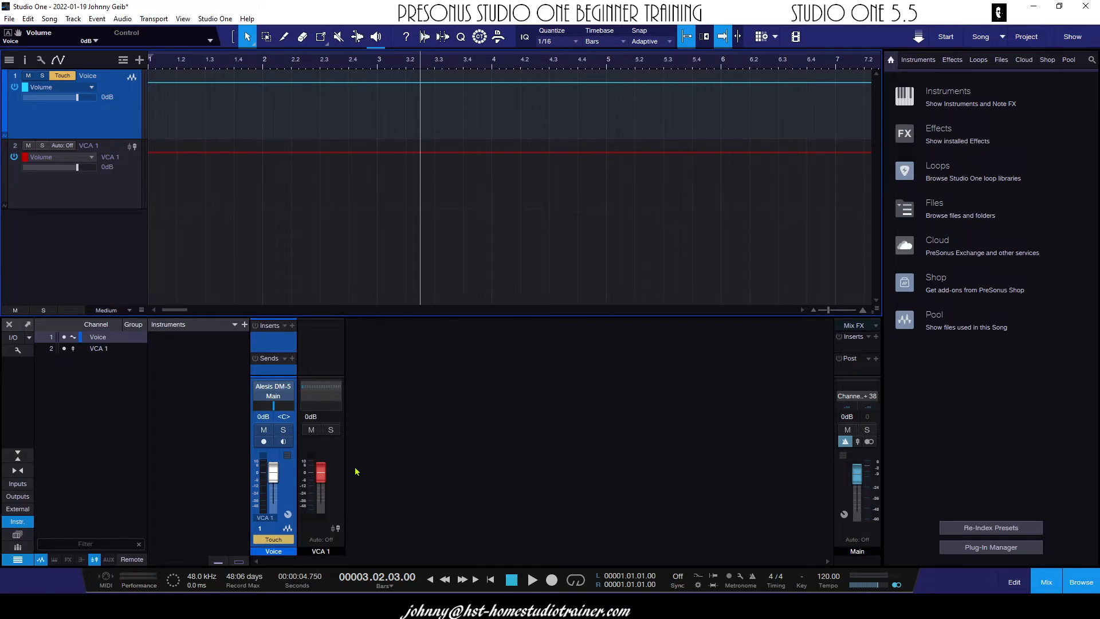
Step: Set the Voice channel's VCA assignment to None and record fader automation from the song start to about bar 3.3
{"action": "left_click", "coordinate": [276, 526]}
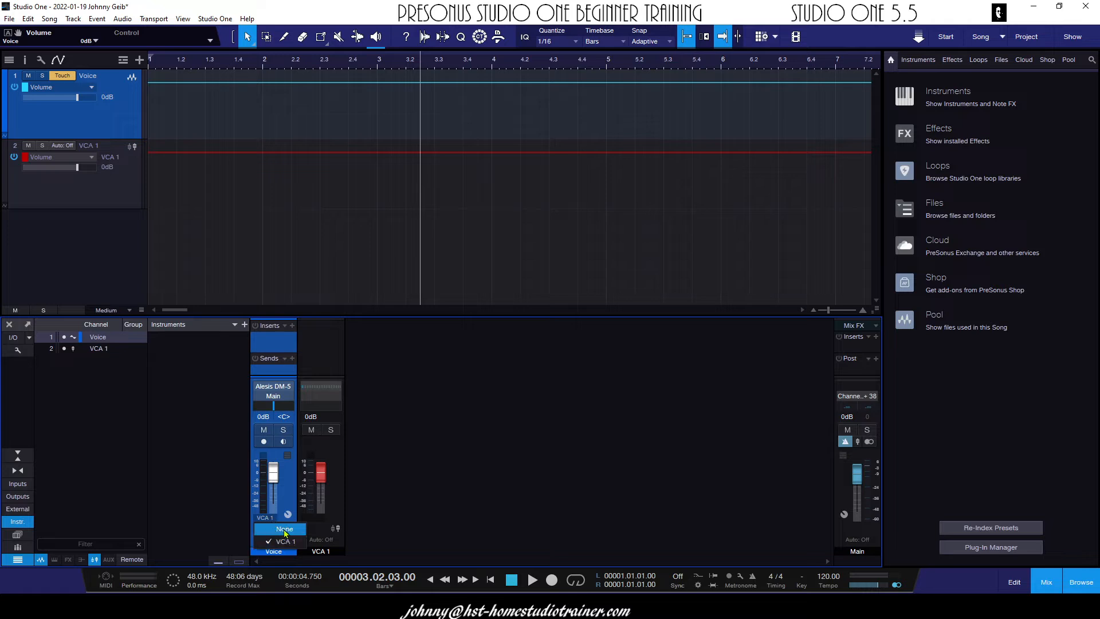
{"action": "left_click", "coordinate": [285, 529]}
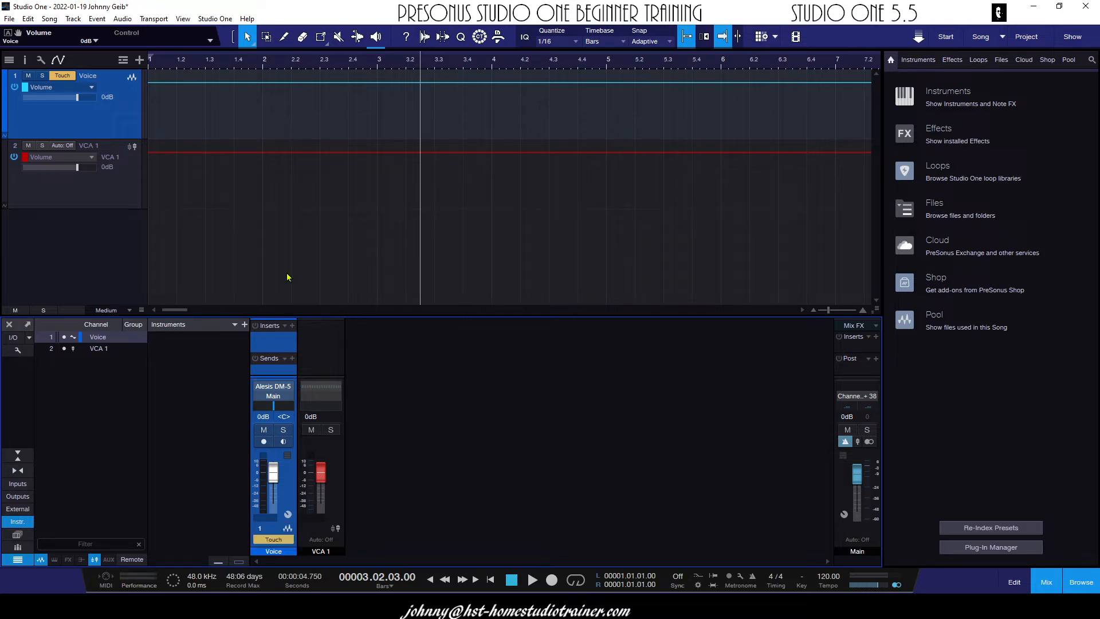
{"action": "key", "text": "comma"}
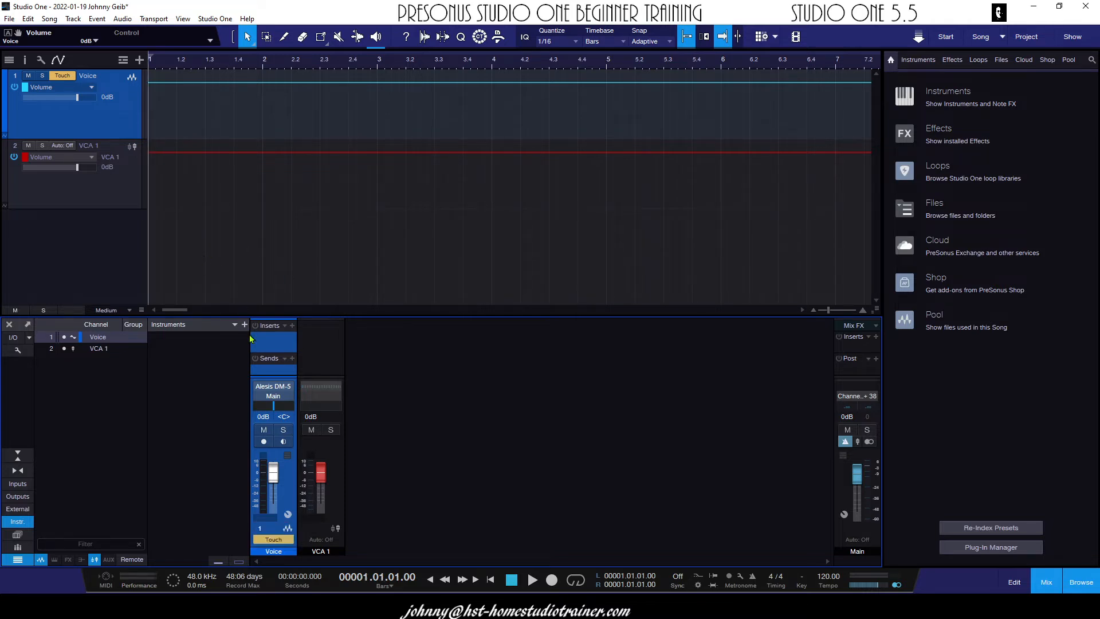
{"action": "key", "text": "space"}
{"action": "mouse_move", "coordinate": [273, 472]}
{"action": "left_mouse_down"}
{"action": "mouse_move", "coordinate": [274, 493]}
{"action": "mouse_move", "coordinate": [274, 472]}
{"action": "mouse_move", "coordinate": [275, 487]}
{"action": "mouse_move", "coordinate": [288, 483]}
{"action": "left_mouse_up"}
{"action": "key", "text": "space"}
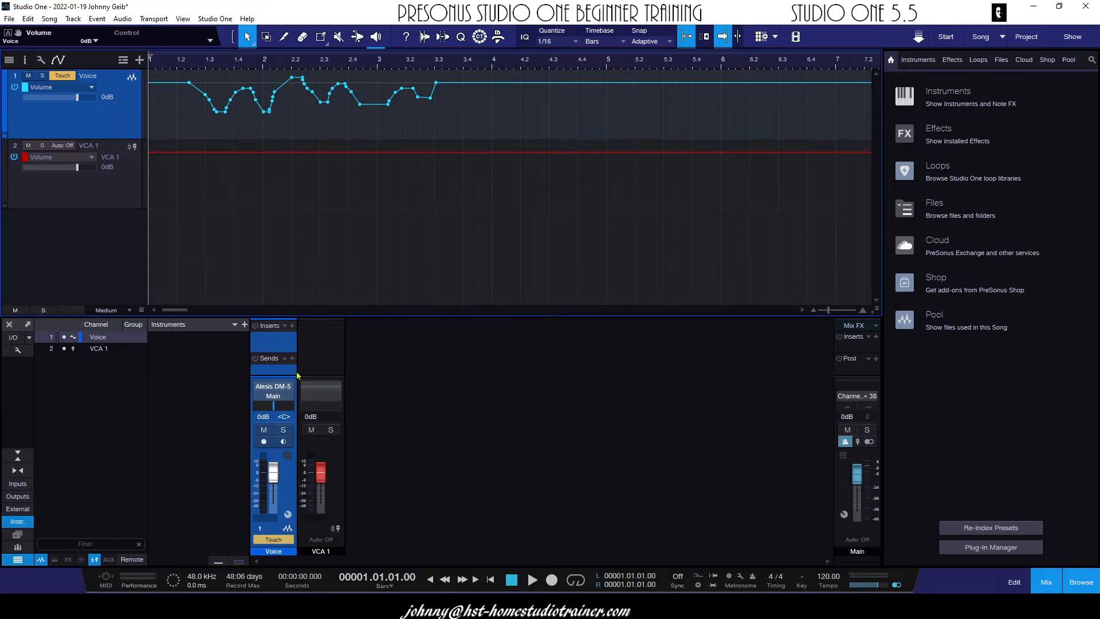
Step: Assign the Voice channel to VCA 1 and lower the VCA 1 fader to -22.2 dB
{"action": "left_click", "coordinate": [266, 519]}
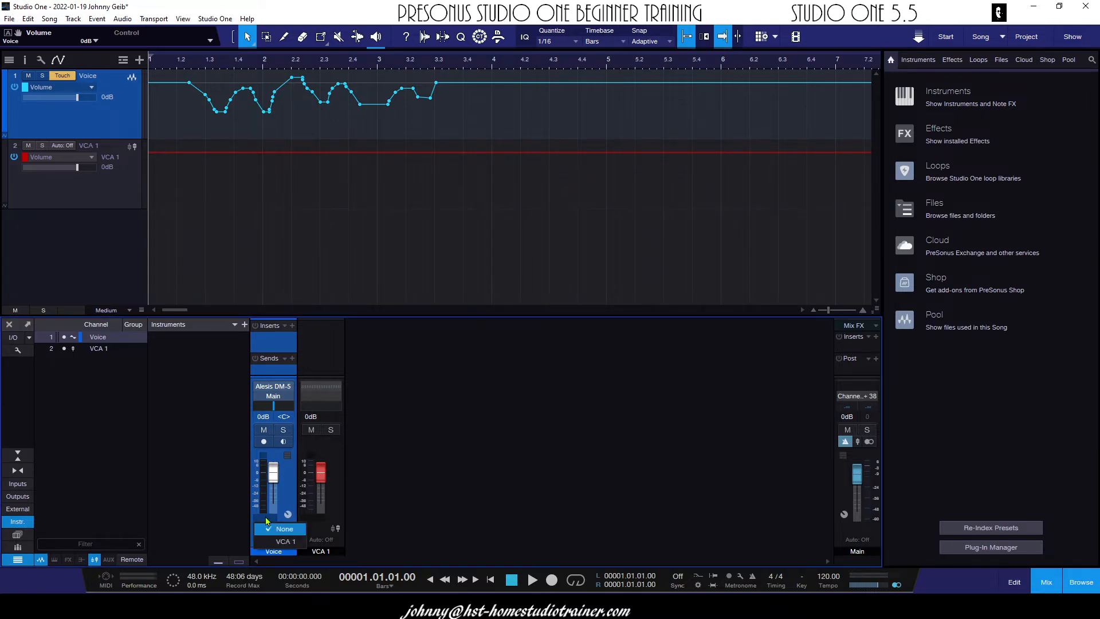
{"action": "left_click", "coordinate": [286, 542]}
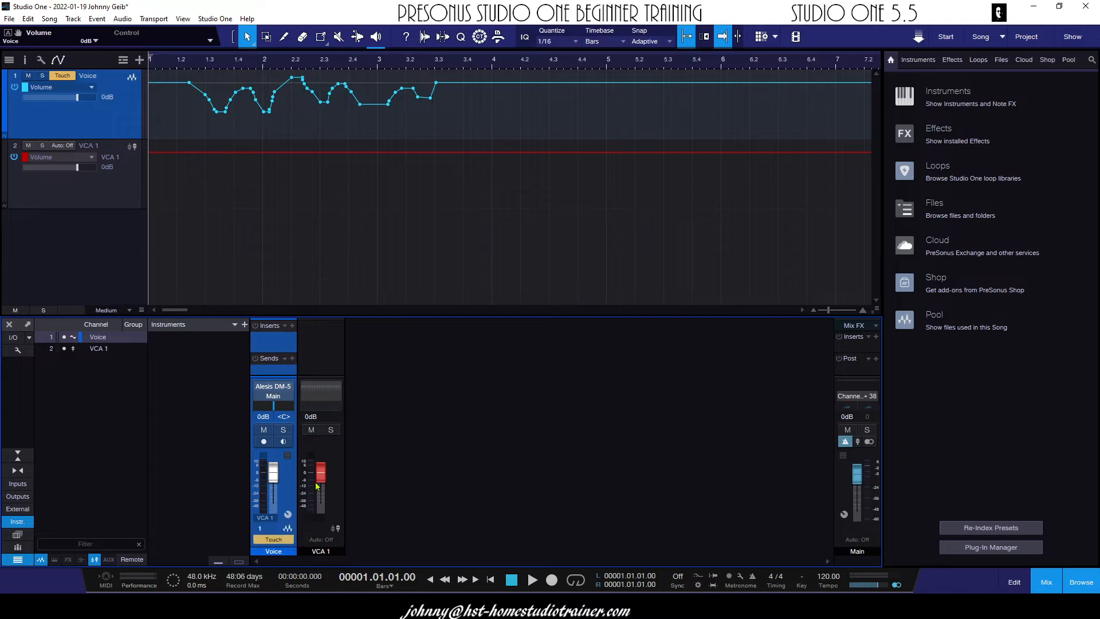
{"action": "left_click_drag", "start_coordinate": [319, 474], "coordinate": [328, 490]}
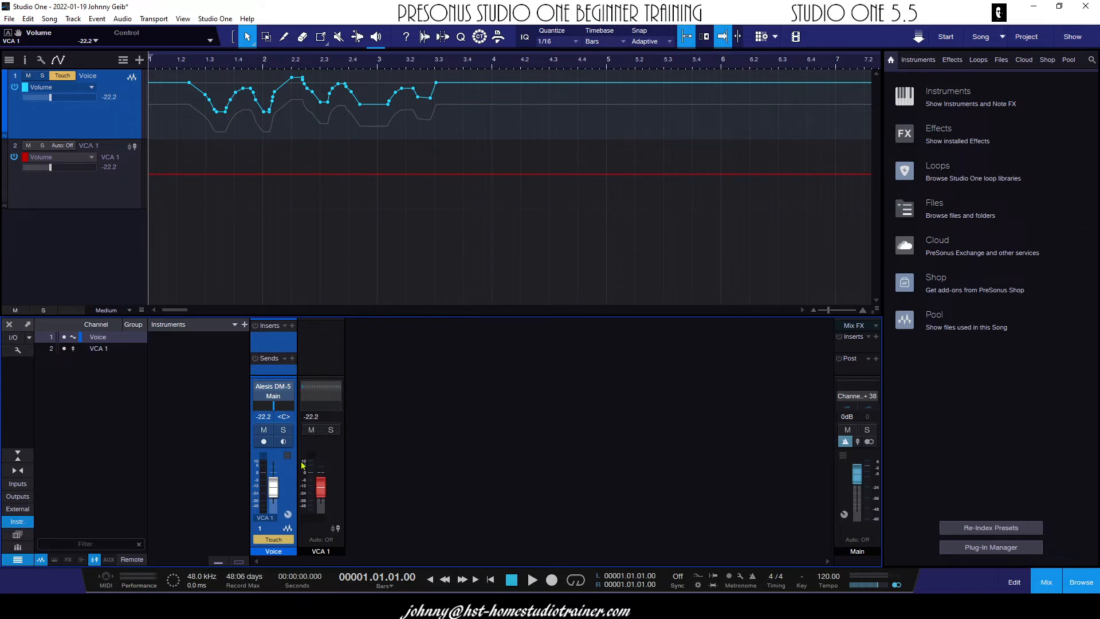
Step: Play the song from the start with VCA 1 lowered to observe how the Voice fader follows its automation
{"action": "key", "text": "space"}
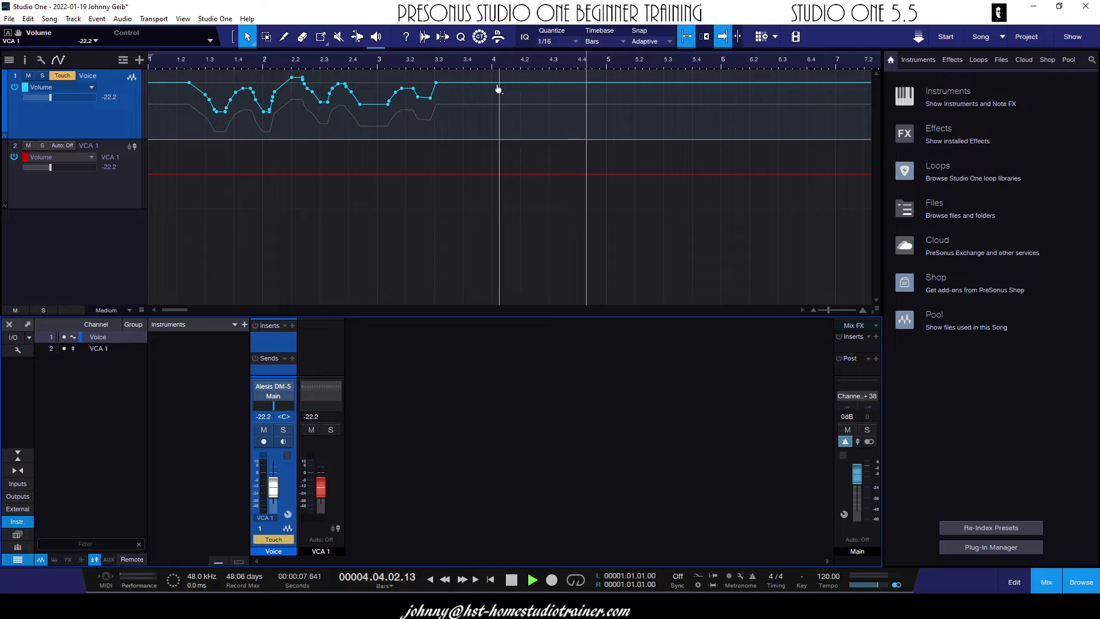
{"action": "key", "text": "space"}
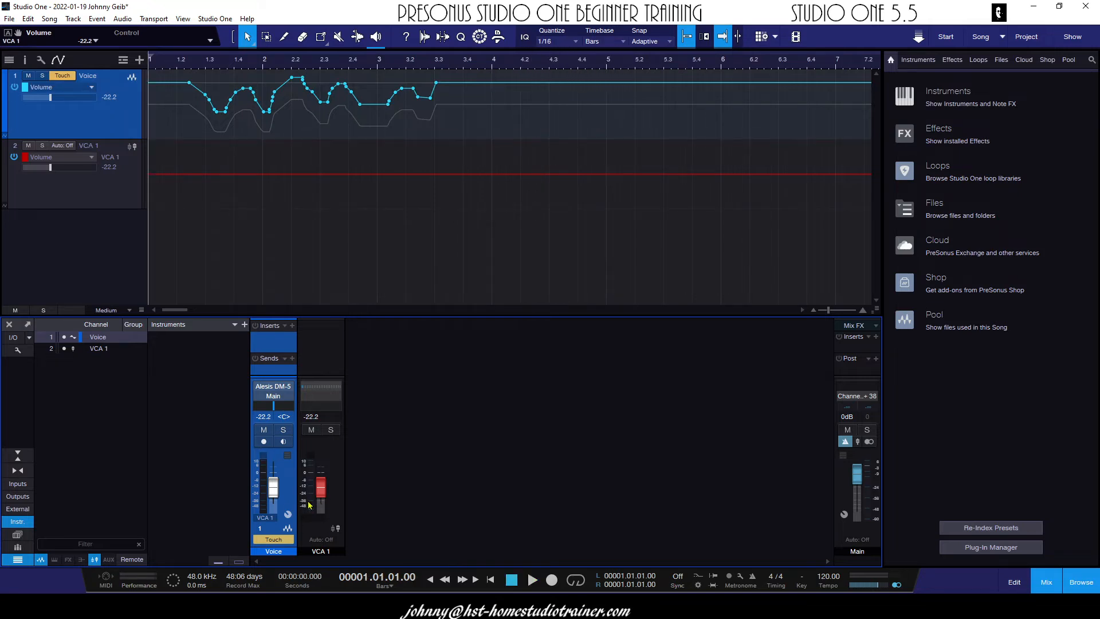
{"action": "key", "text": "space"}
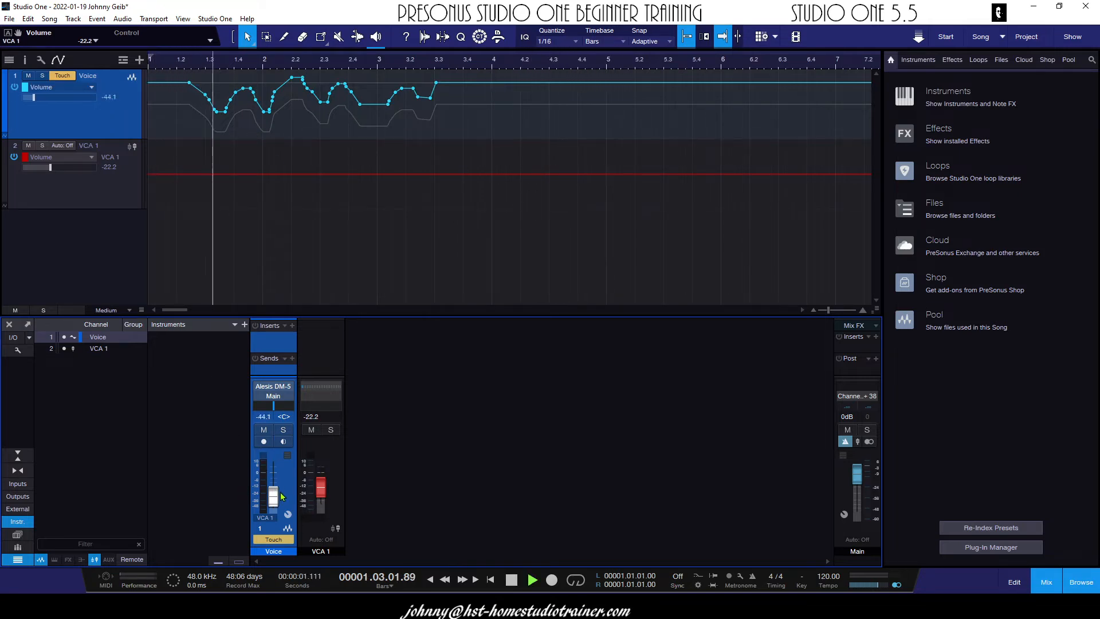
{"action": "key", "text": "space"}
Step: Raise the VCA 1 fader to 0 dB and play back the Voice automation from the start
{"action": "left_click_drag", "start_coordinate": [321, 493], "coordinate": [322, 476]}
{"action": "key", "text": "space"}
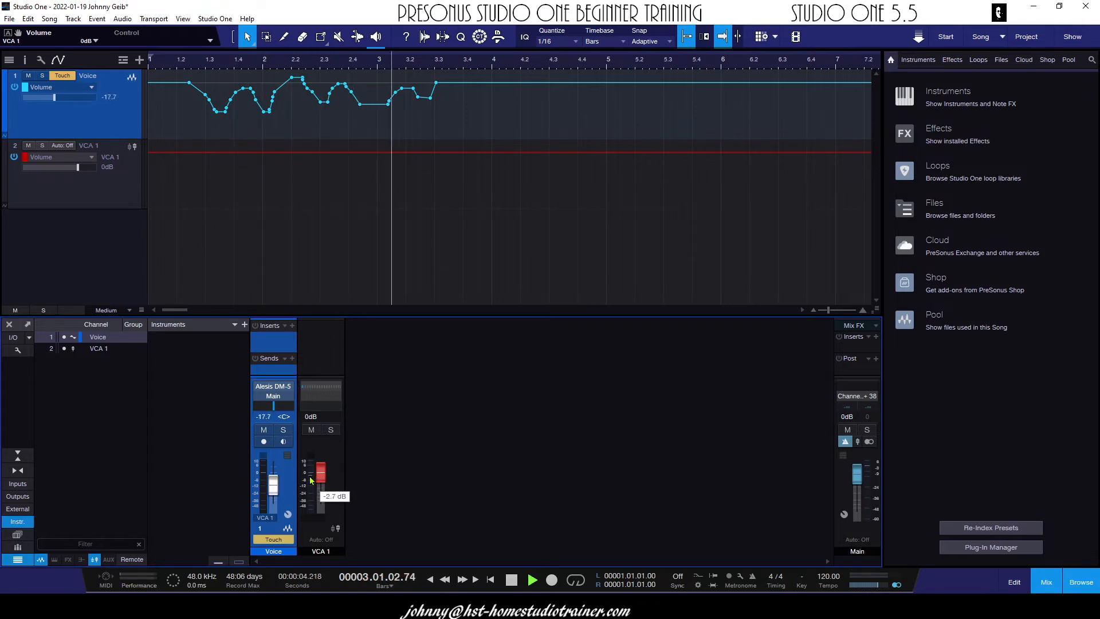
{"action": "key", "text": "space"}
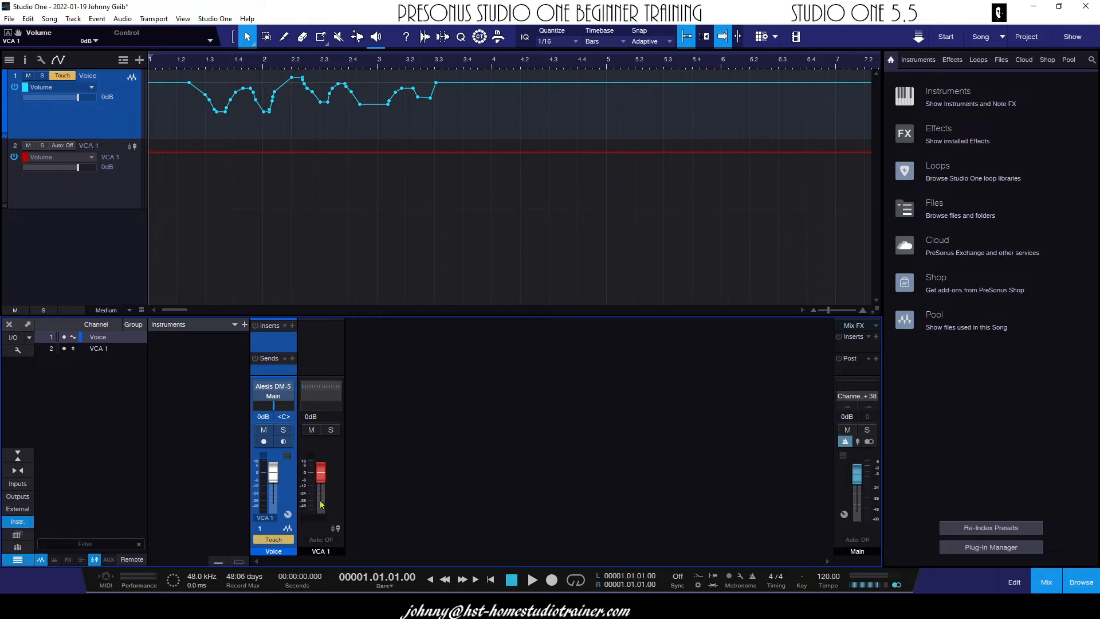
Step: Lower the VCA 1 fader in stages to -33.4 dB and play back the Voice automation
{"action": "left_click_drag", "start_coordinate": [320, 473], "coordinate": [321, 482]}
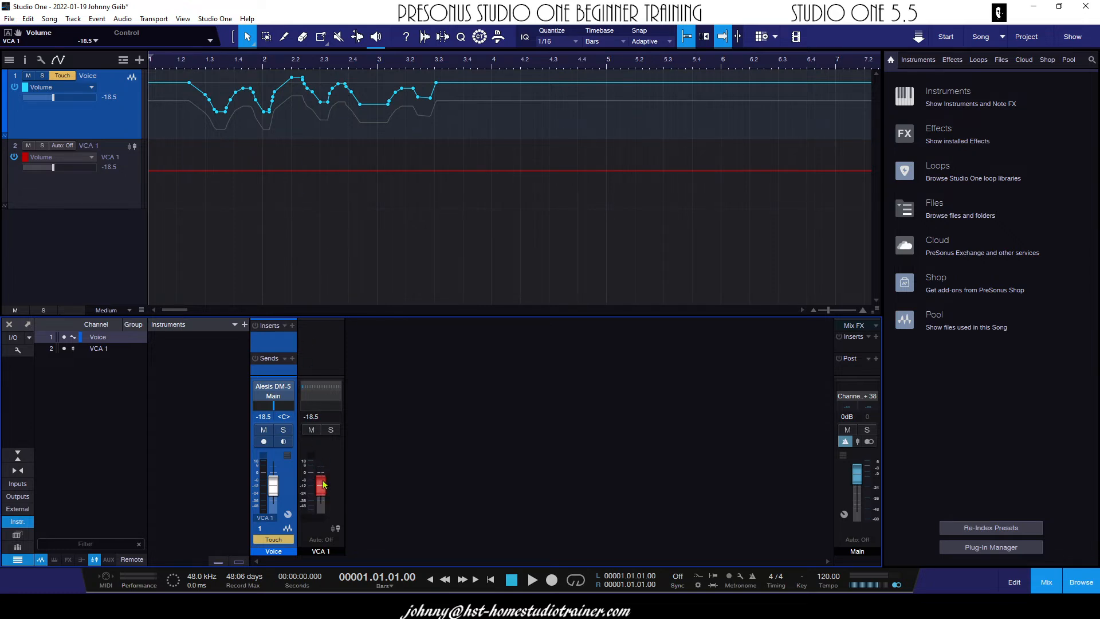
{"action": "left_click_drag", "start_coordinate": [323, 484], "coordinate": [326, 485]}
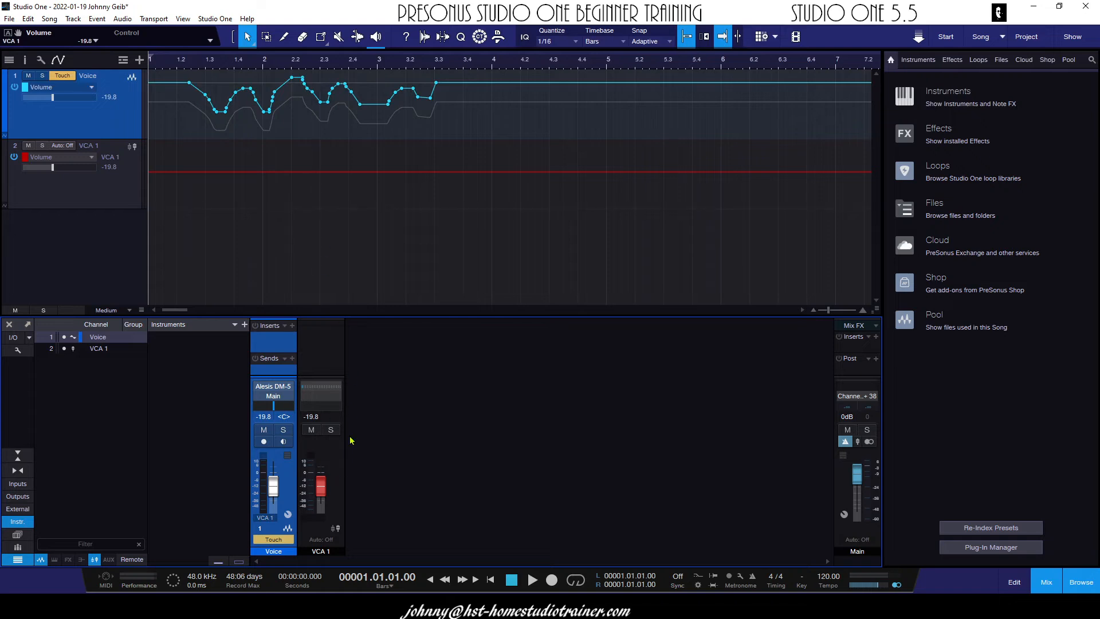
{"action": "left_click_drag", "start_coordinate": [319, 485], "coordinate": [319, 492]}
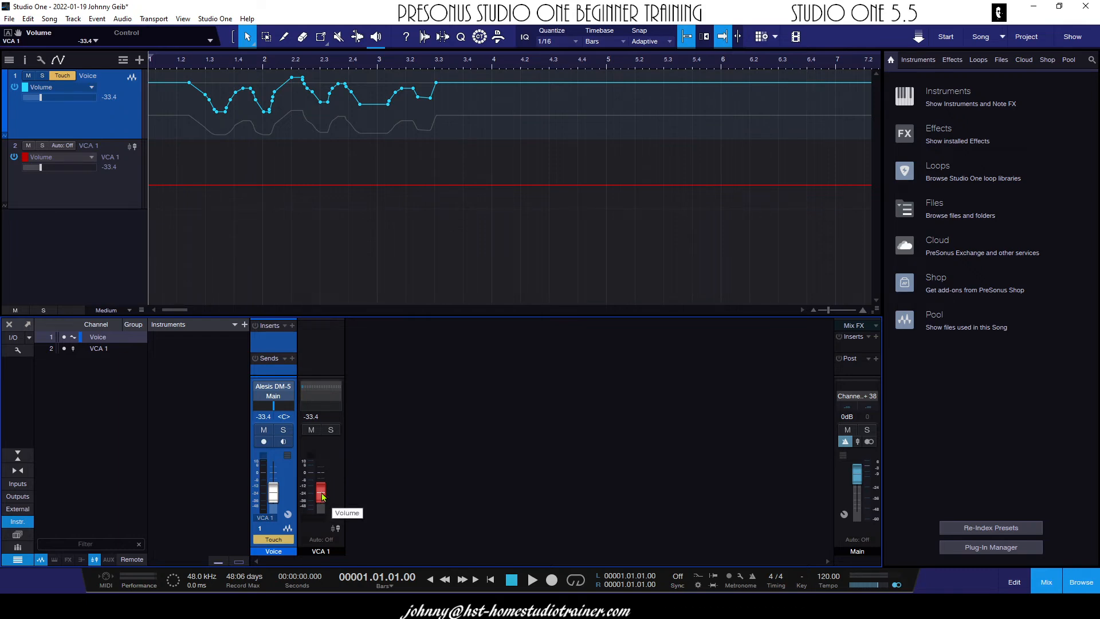
{"action": "key", "text": "space"}
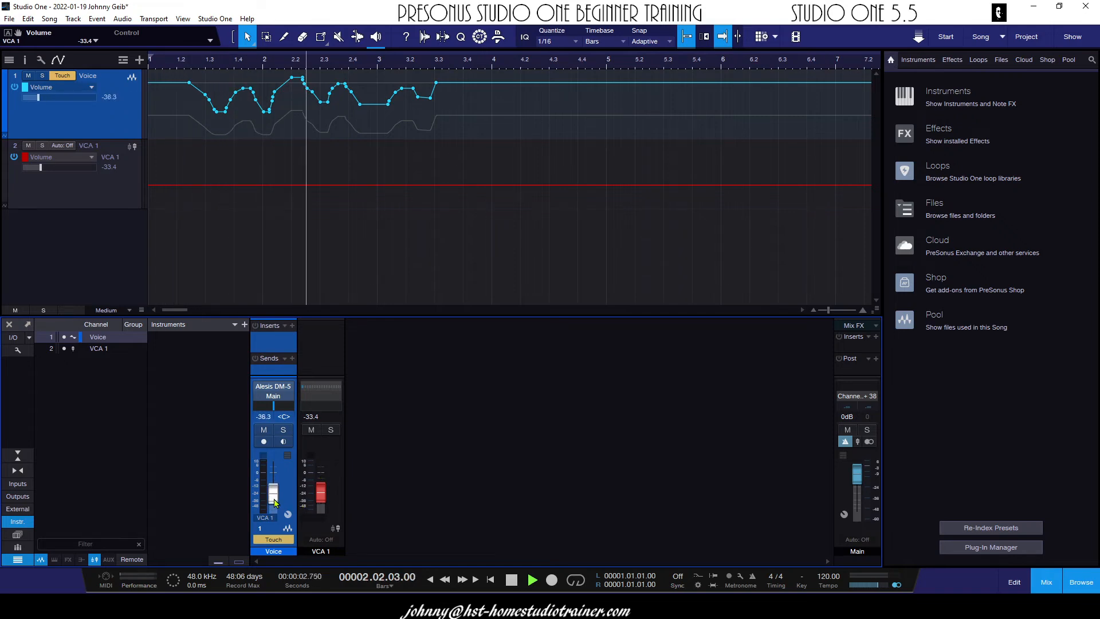
{"action": "key", "text": "space"}
Step: Raise the VCA 1 fader to +1.9 dB and play back the Voice automation
{"action": "left_click_drag", "start_coordinate": [319, 491], "coordinate": [322, 471]}
{"action": "key", "text": "space"}
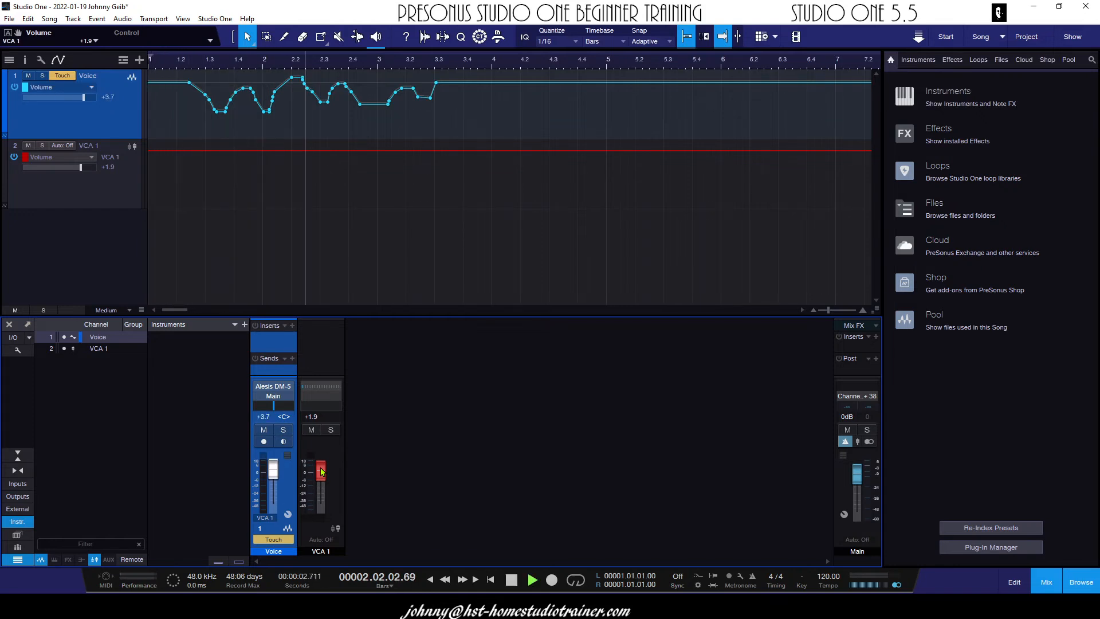
{"action": "key", "text": "space"}
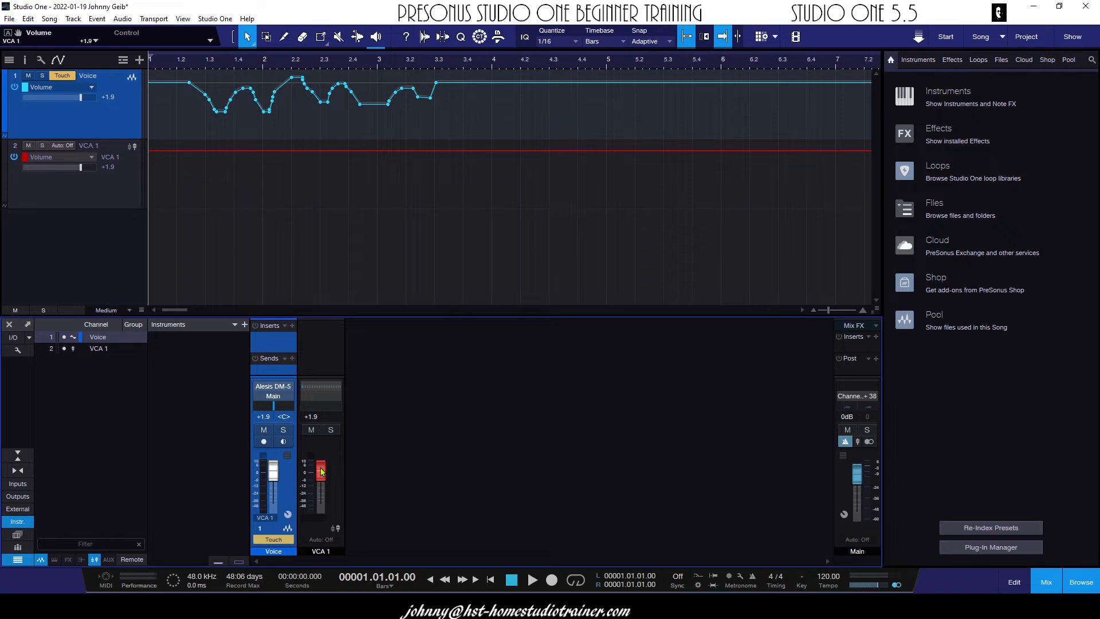
Step: Move the VCA 1 fader through several levels, -33.4, -19.8, -8.7 and -17.3 dB, ending at -24.7 dB
{"action": "left_click_drag", "start_coordinate": [321, 472], "coordinate": [325, 489]}
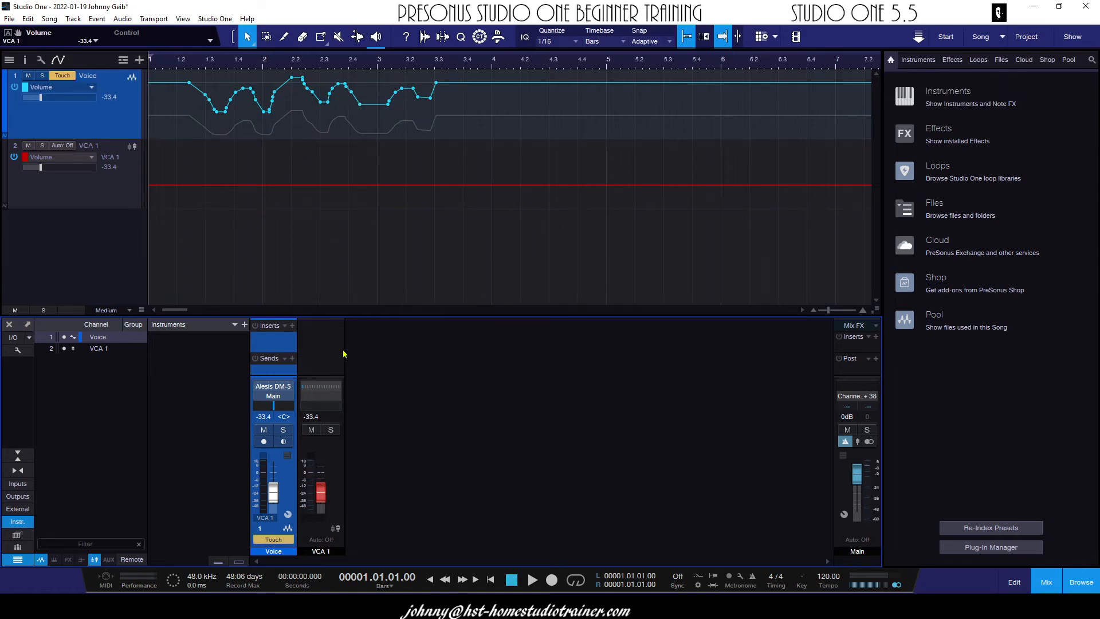
{"action": "left_click_drag", "start_coordinate": [321, 494], "coordinate": [325, 486]}
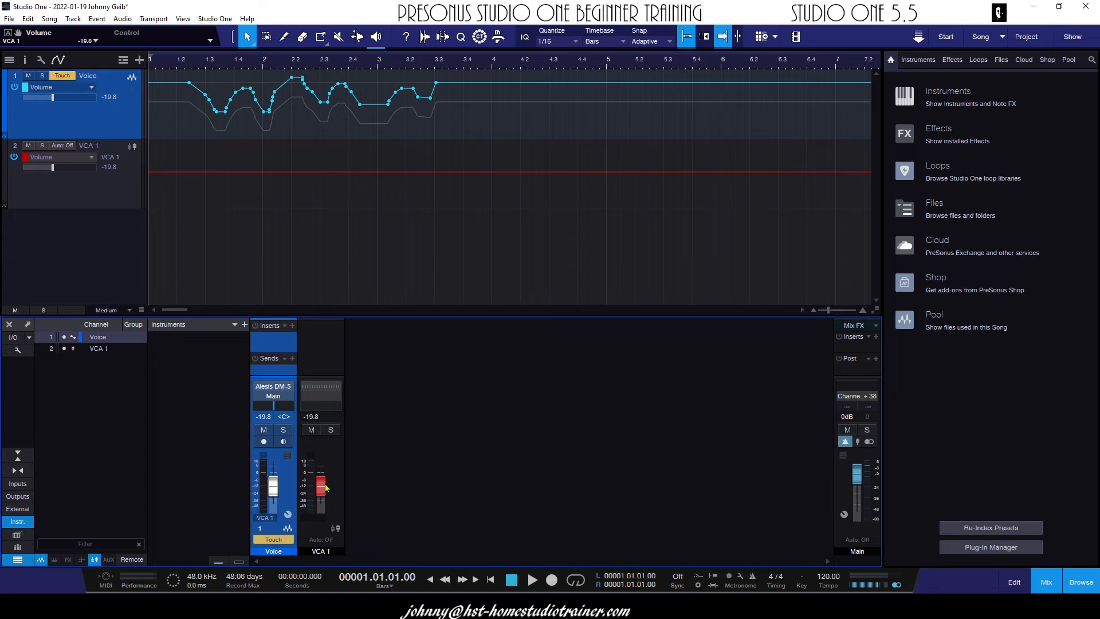
{"action": "left_click_drag", "start_coordinate": [324, 487], "coordinate": [323, 483]}
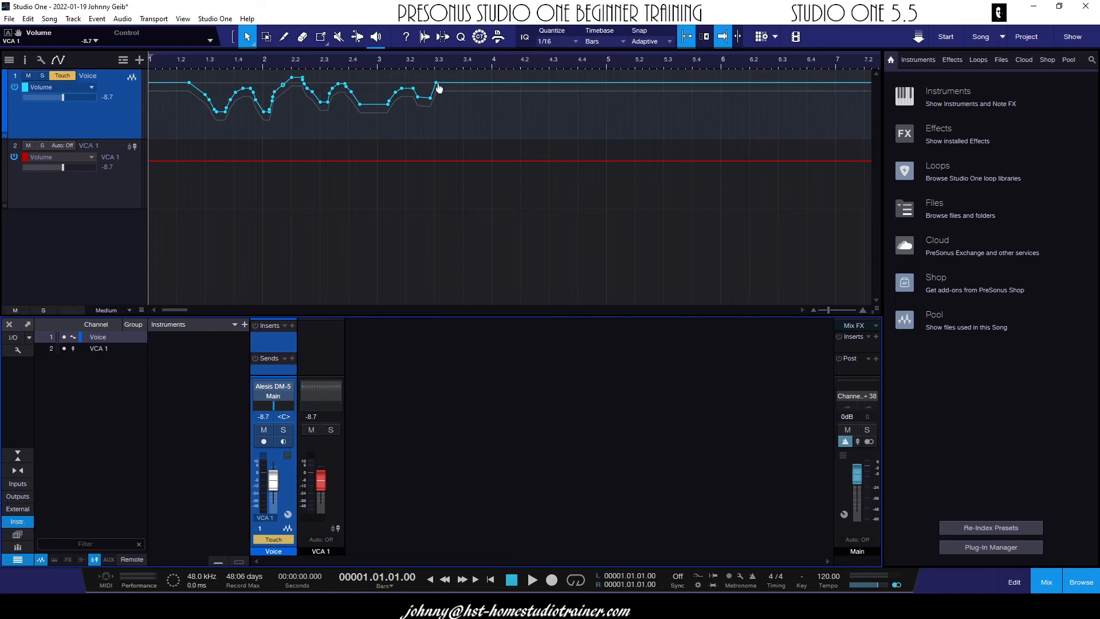
{"action": "left_click_drag", "start_coordinate": [320, 480], "coordinate": [322, 485]}
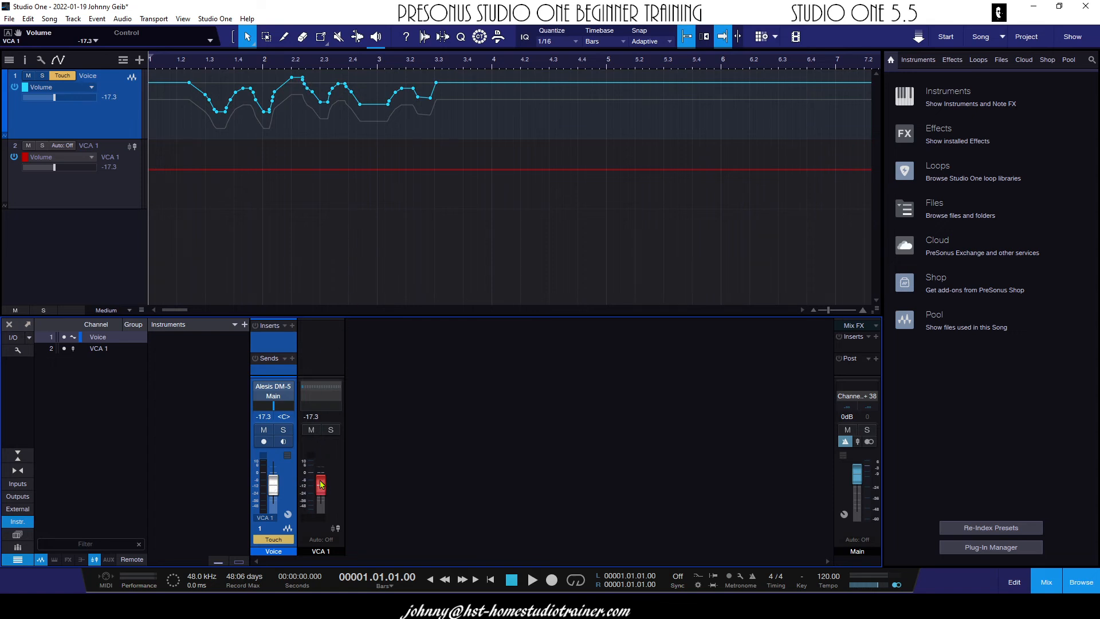
{"action": "mouse_move", "coordinate": [320, 484]}
{"action": "left_mouse_down"}
{"action": "mouse_move", "coordinate": [325, 497]}
{"action": "mouse_move", "coordinate": [325, 483]}
{"action": "left_mouse_up"}
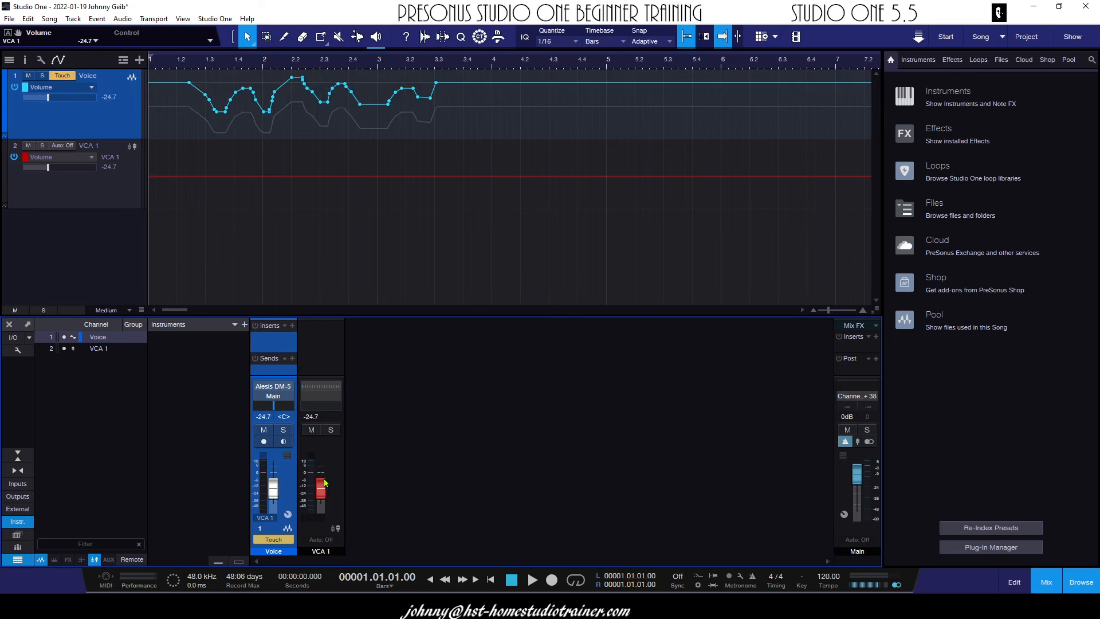
Step: Try moving the Voice fader, and set the VCA 1 channel's fader to -23.5 dB
{"action": "left_click", "coordinate": [274, 489]}
{"action": "left_click_drag", "start_coordinate": [275, 481], "coordinate": [282, 476]}
{"action": "left_click", "coordinate": [340, 469]}
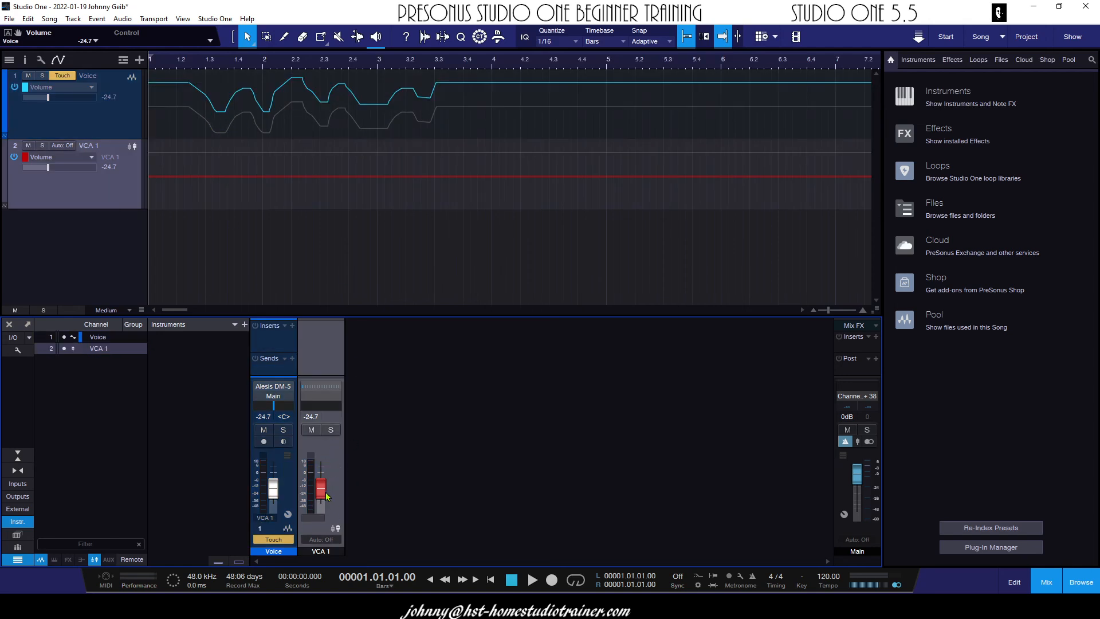
{"action": "left_click_drag", "start_coordinate": [320, 487], "coordinate": [298, 486]}
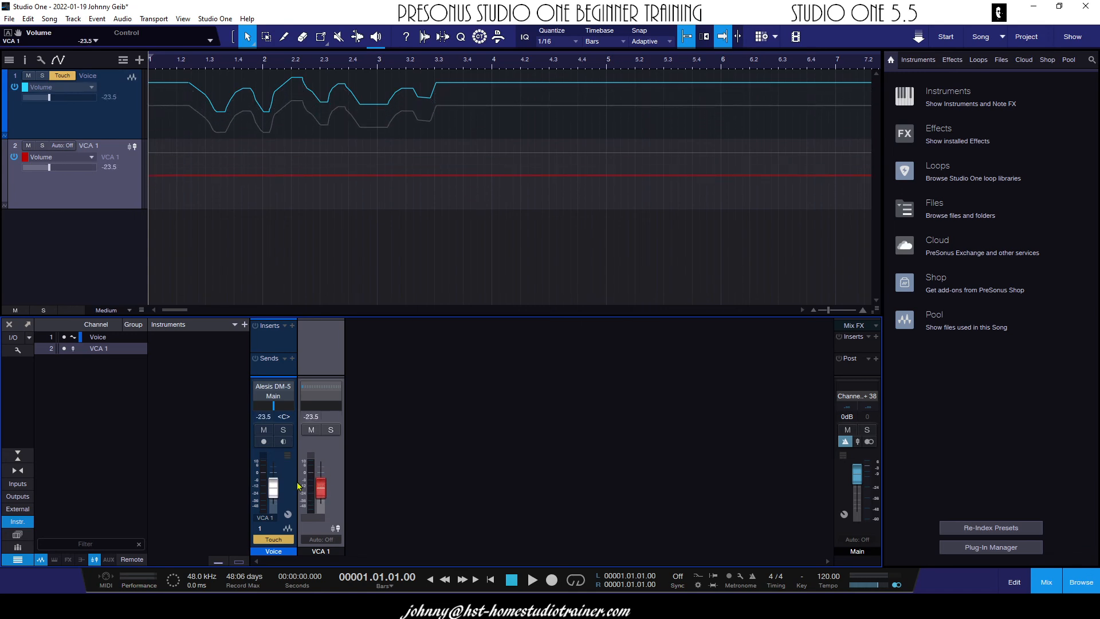